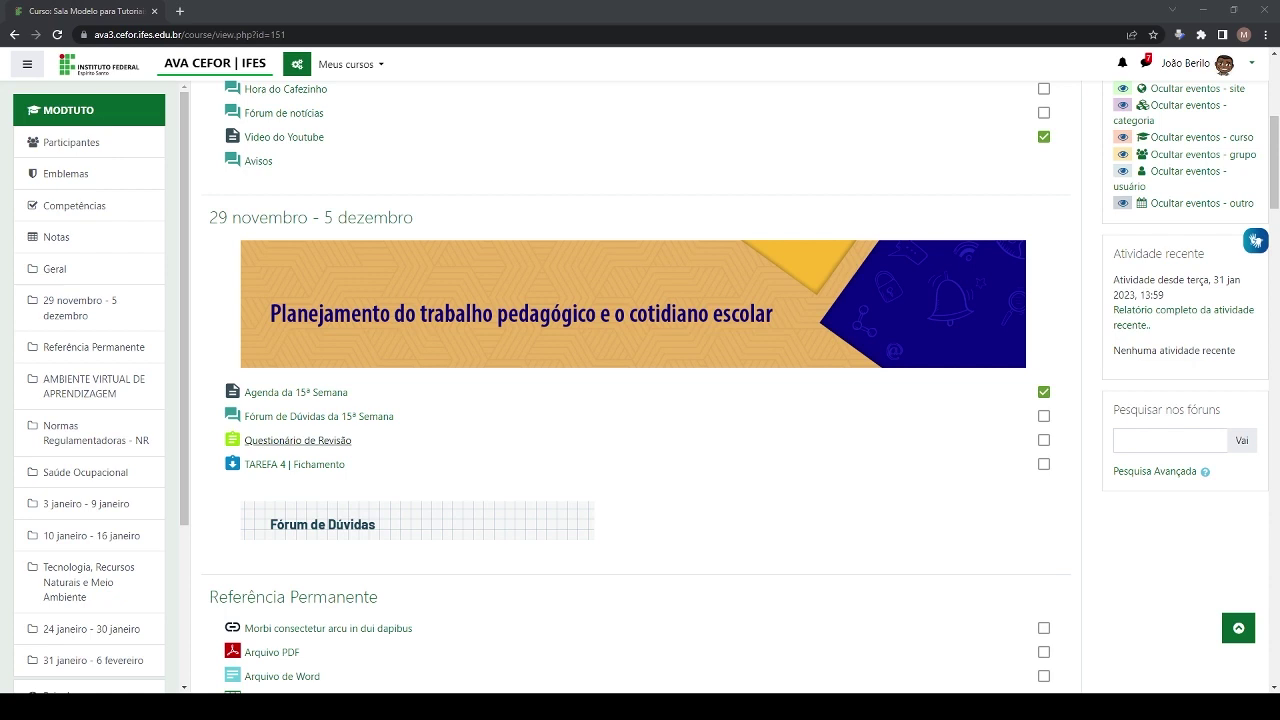
- Open the "Questionário de Revisão" quiz in the 29 novembro - 5 dezembro section and start an attempt
{"action": "left_click", "coordinate": [314, 445]}
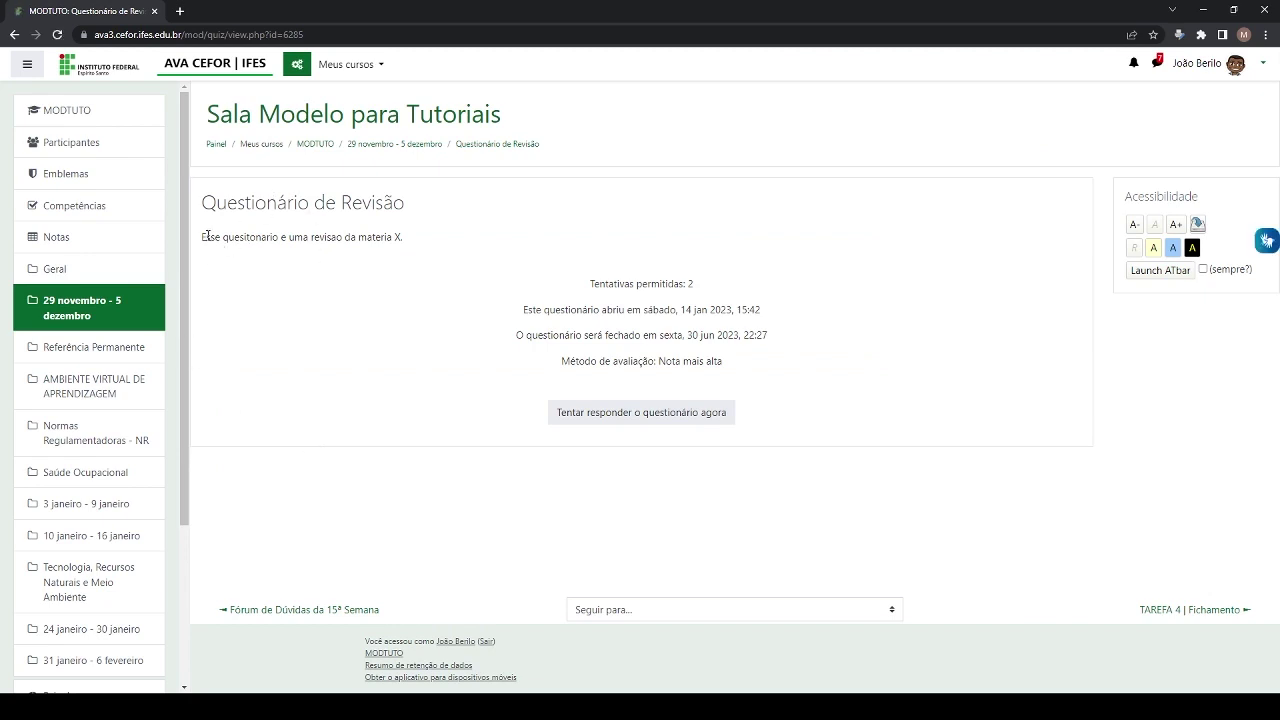
{"action": "left_click_drag", "start_coordinate": [204, 237], "coordinate": [376, 238]}
{"action": "left_click", "coordinate": [376, 238]}
{"action": "left_click", "coordinate": [654, 418]}
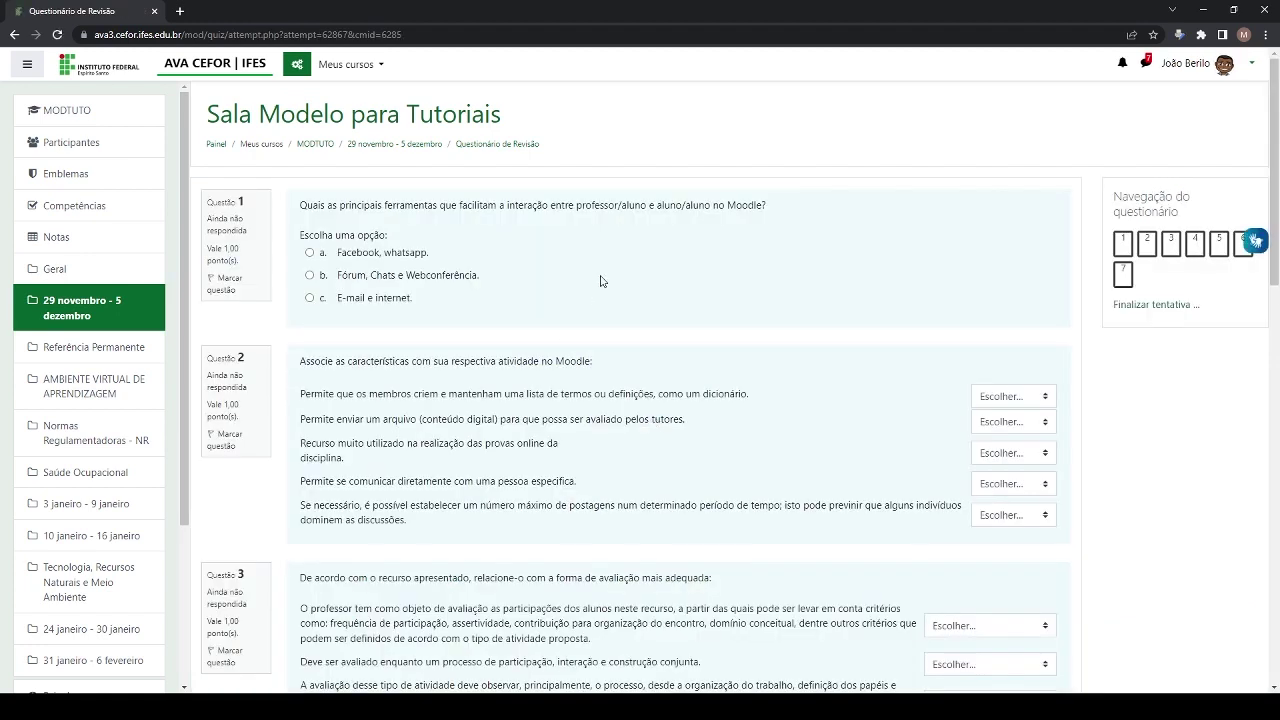
- Check the status and points details of question 1 and flag the question
{"action": "scroll", "coordinate": [650, 255], "scroll_direction": "down", "scroll_amount": 2}
{"action": "scroll", "coordinate": [648, 255], "scroll_direction": "up", "scroll_amount": 1}
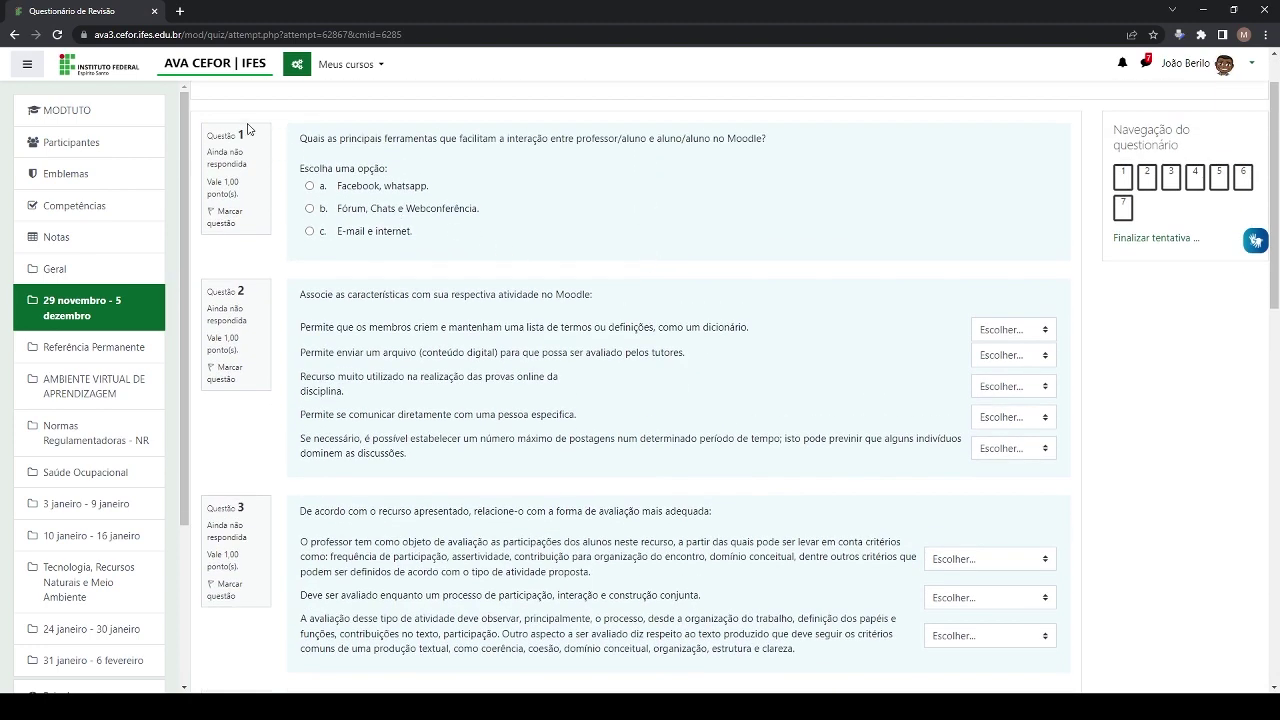
{"action": "left_click_drag", "start_coordinate": [212, 135], "coordinate": [237, 175]}
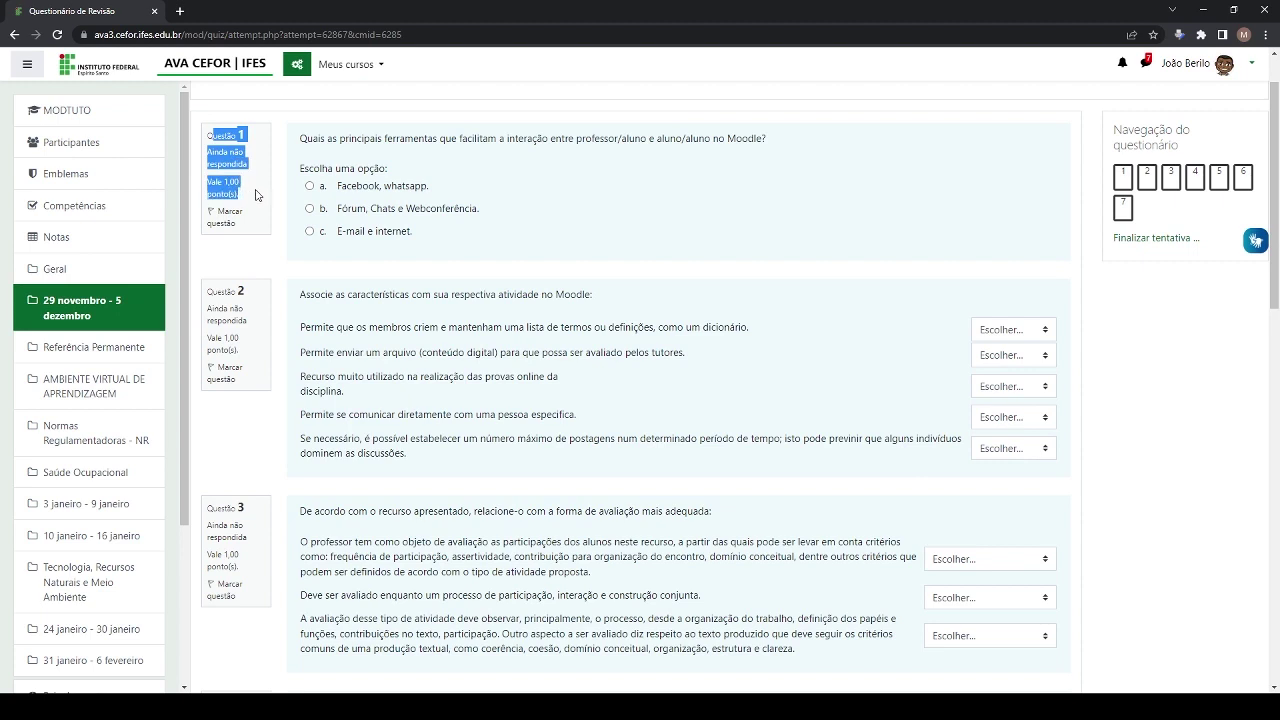
{"action": "left_click", "coordinate": [246, 192]}
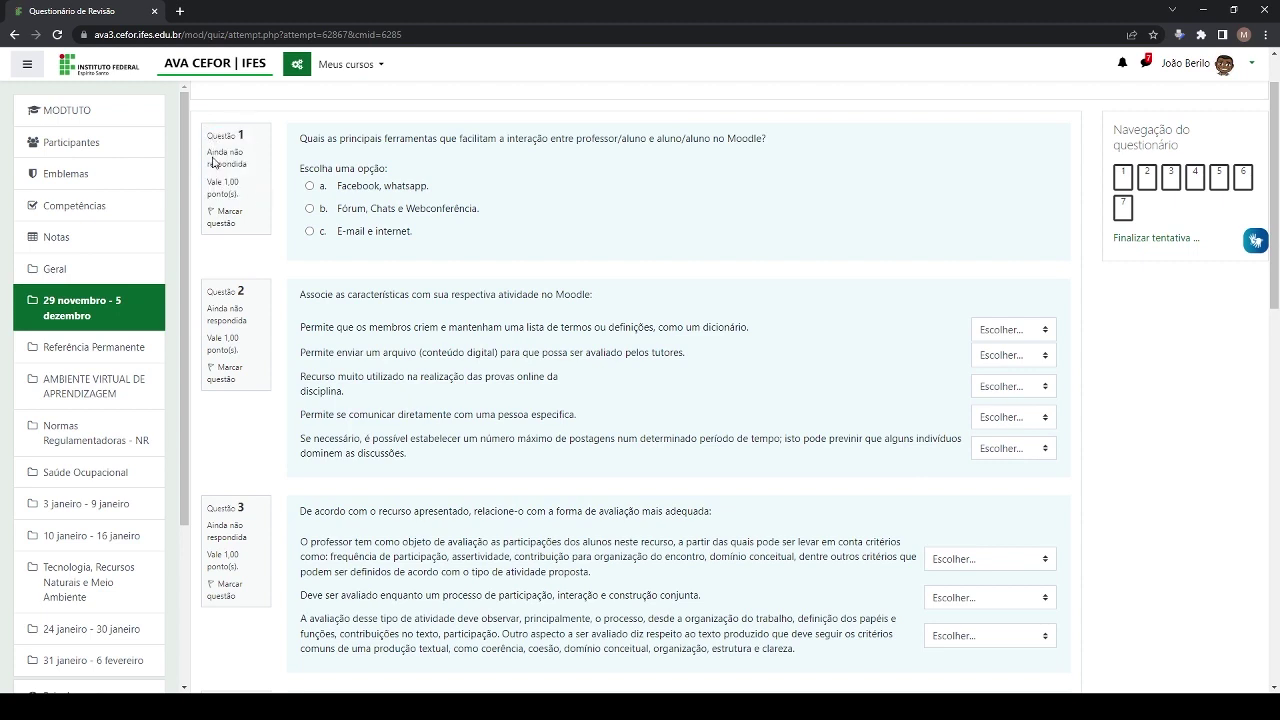
{"action": "left_click_drag", "start_coordinate": [207, 151], "coordinate": [255, 167]}
{"action": "left_click", "coordinate": [241, 163]}
{"action": "left_click", "coordinate": [224, 220]}
- Try option a for question 1, clear that choice, and answer with option b, "Fórum, Chats e Webconferência"
{"action": "left_click_drag", "start_coordinate": [300, 138], "coordinate": [695, 158]}
{"action": "left_click", "coordinate": [695, 179]}
{"action": "left_click", "coordinate": [310, 186]}
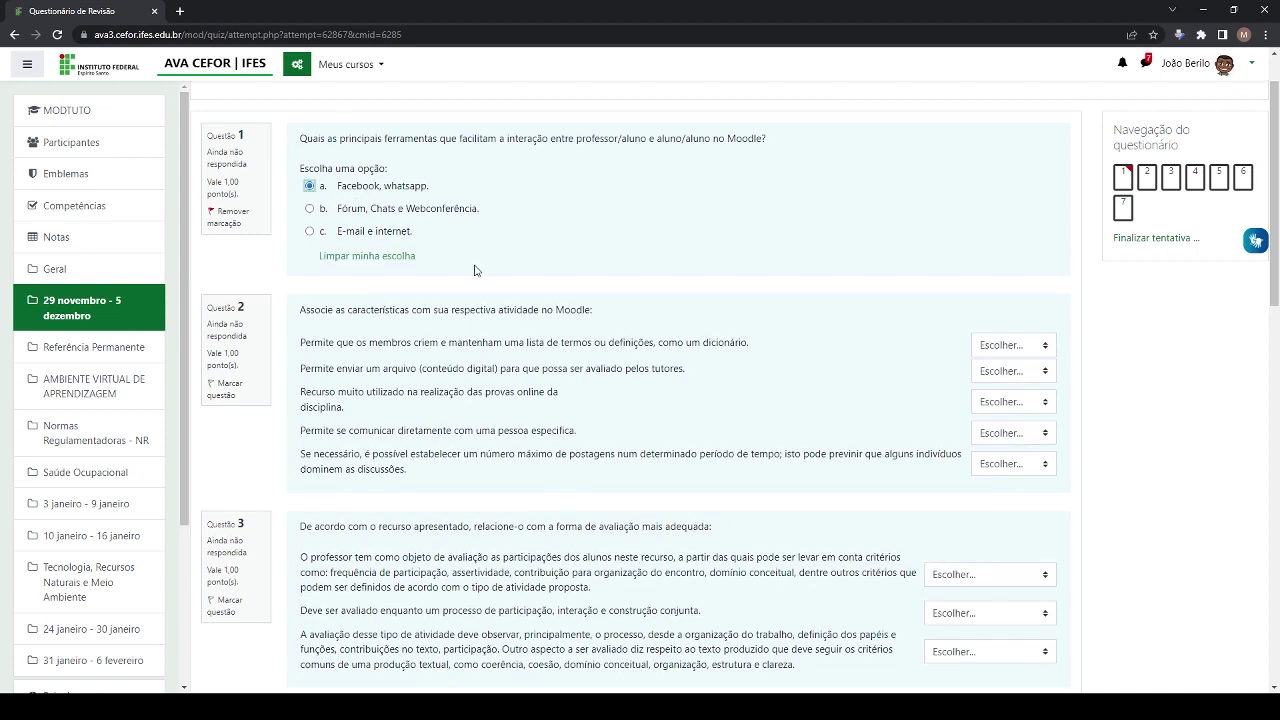
{"action": "left_click", "coordinate": [310, 208]}
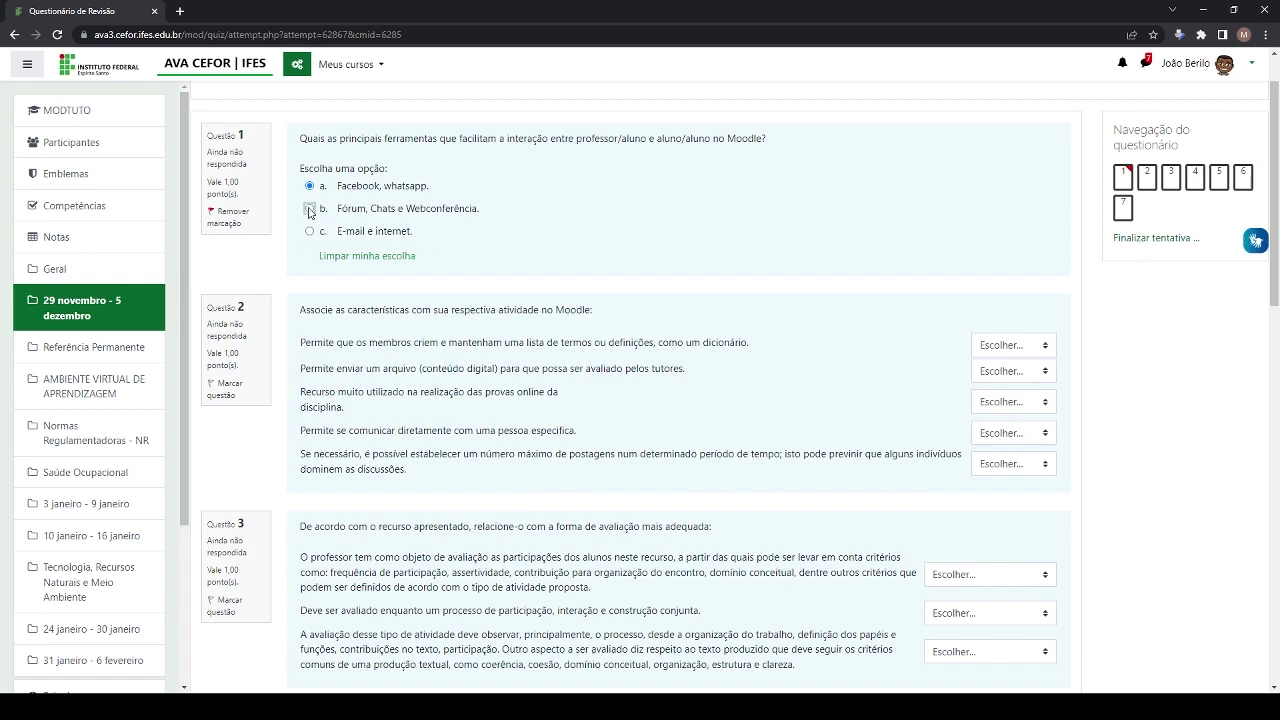
{"action": "left_click", "coordinate": [359, 258]}
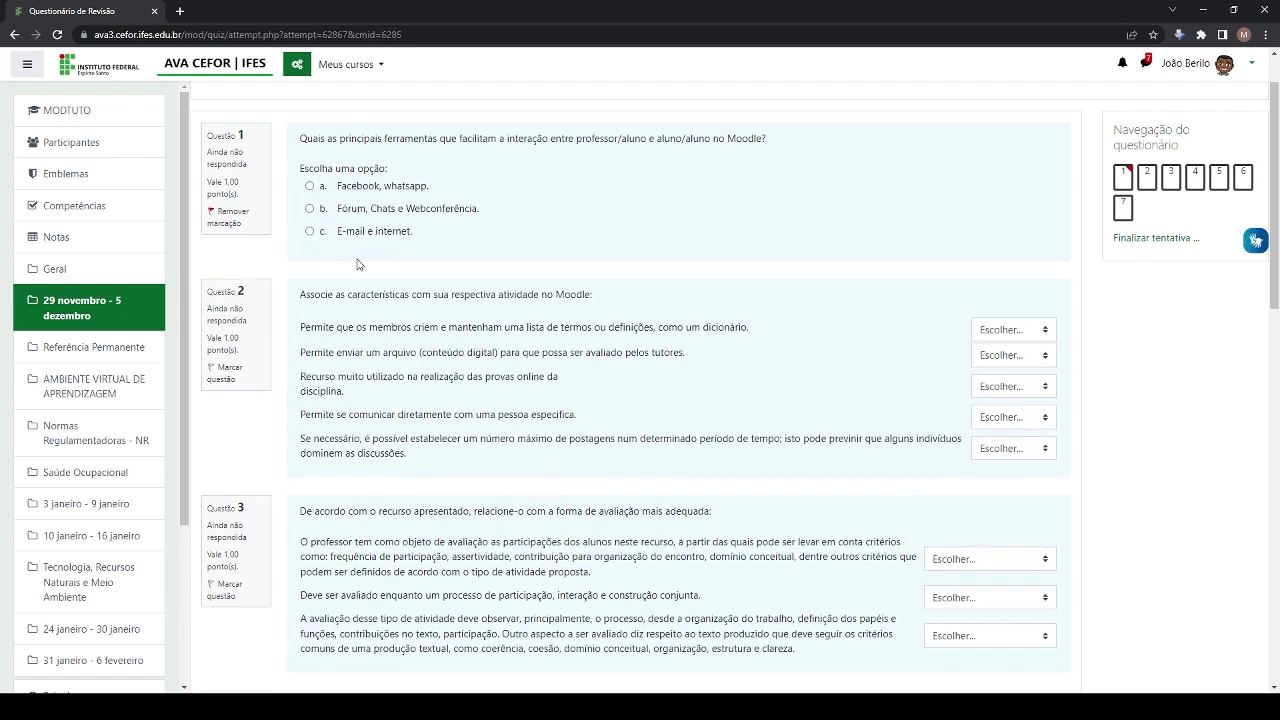
{"action": "left_click", "coordinate": [310, 208]}
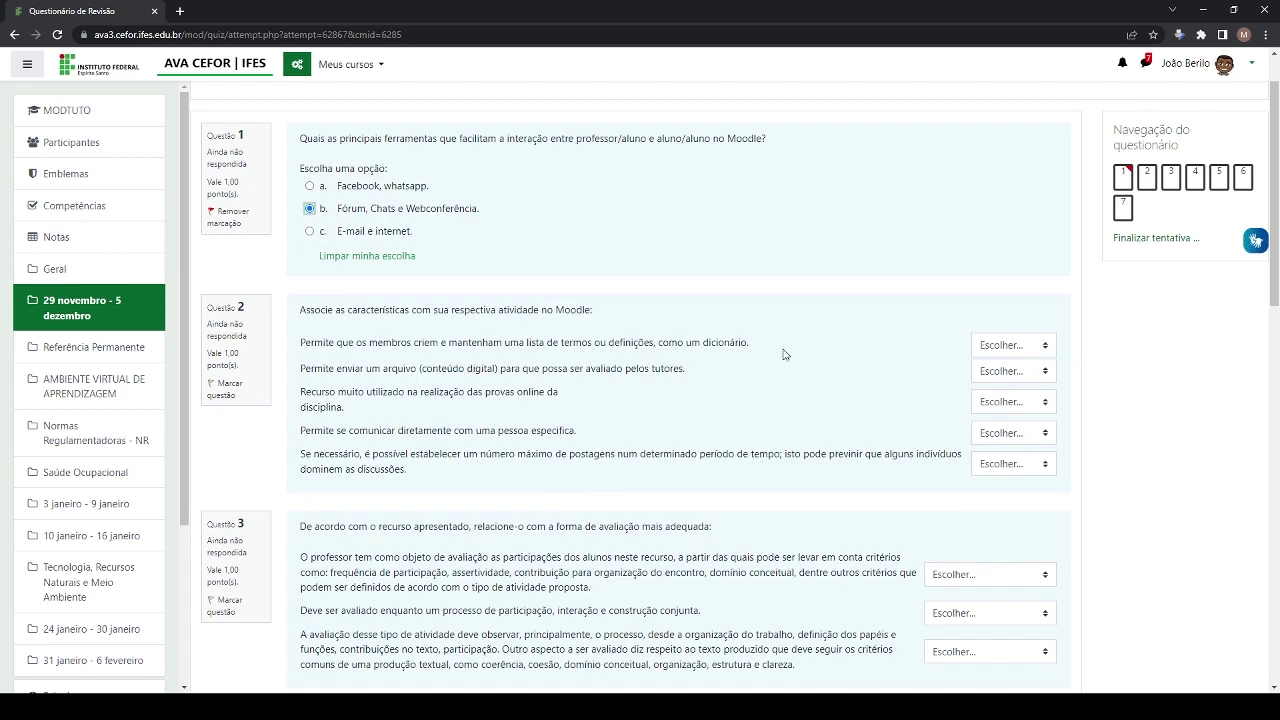
- In question 2, match the statement about a dictionary-like list of terms or definitions with "Mensagem"
{"action": "scroll", "coordinate": [903, 371], "scroll_direction": "down", "scroll_amount": 1}
{"action": "left_click_drag", "start_coordinate": [325, 209], "coordinate": [837, 213]}
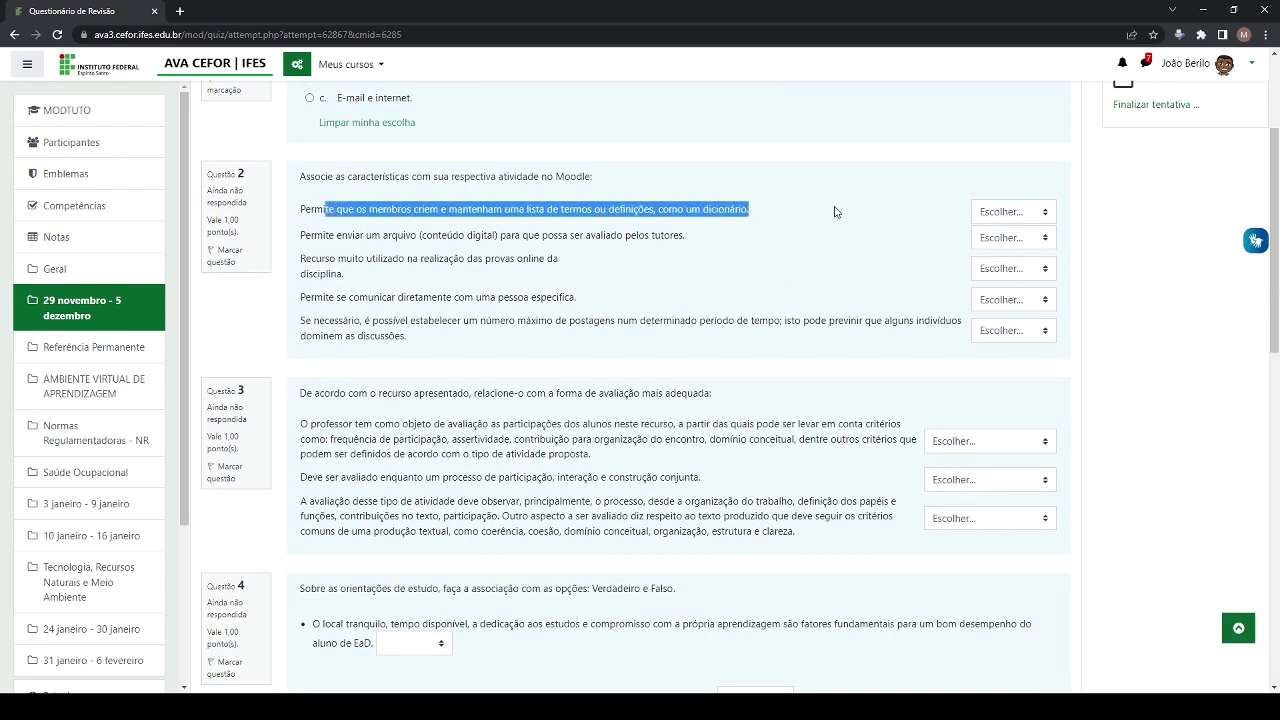
{"action": "left_click", "coordinate": [979, 209]}
{"action": "left_click", "coordinate": [845, 246]}
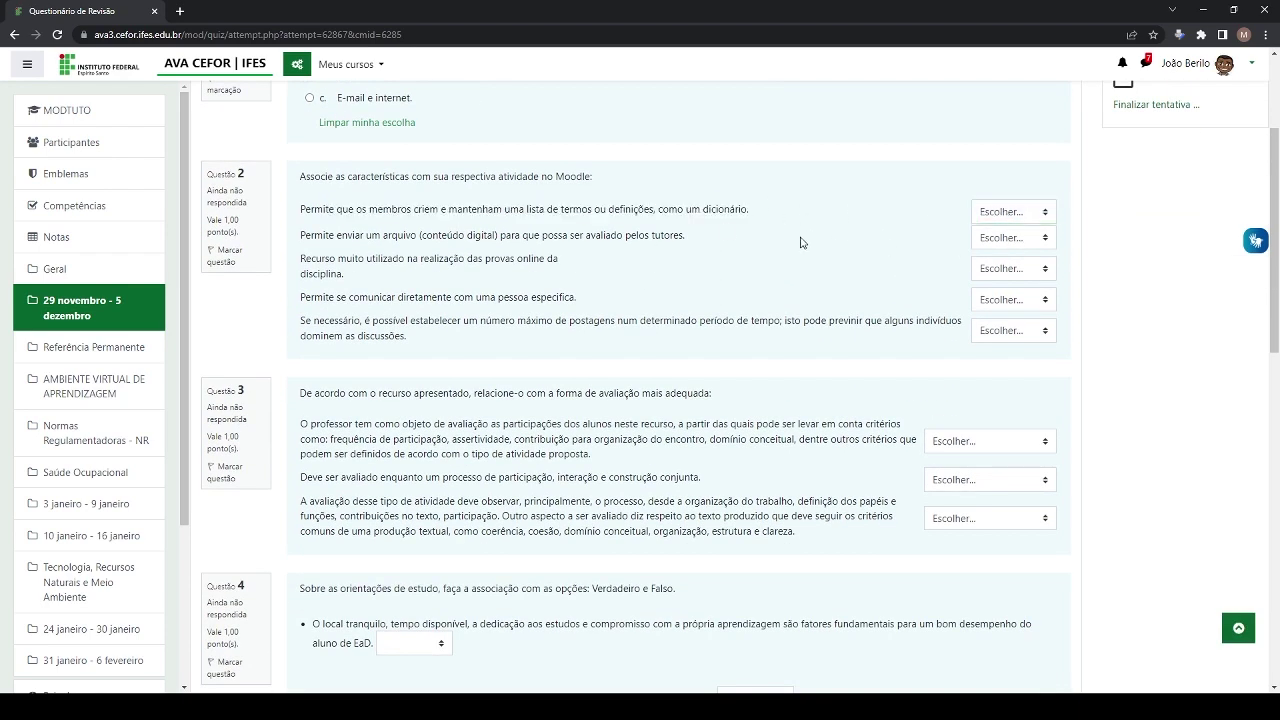
{"action": "left_click", "coordinate": [1015, 216]}
{"action": "left_click", "coordinate": [1008, 270]}
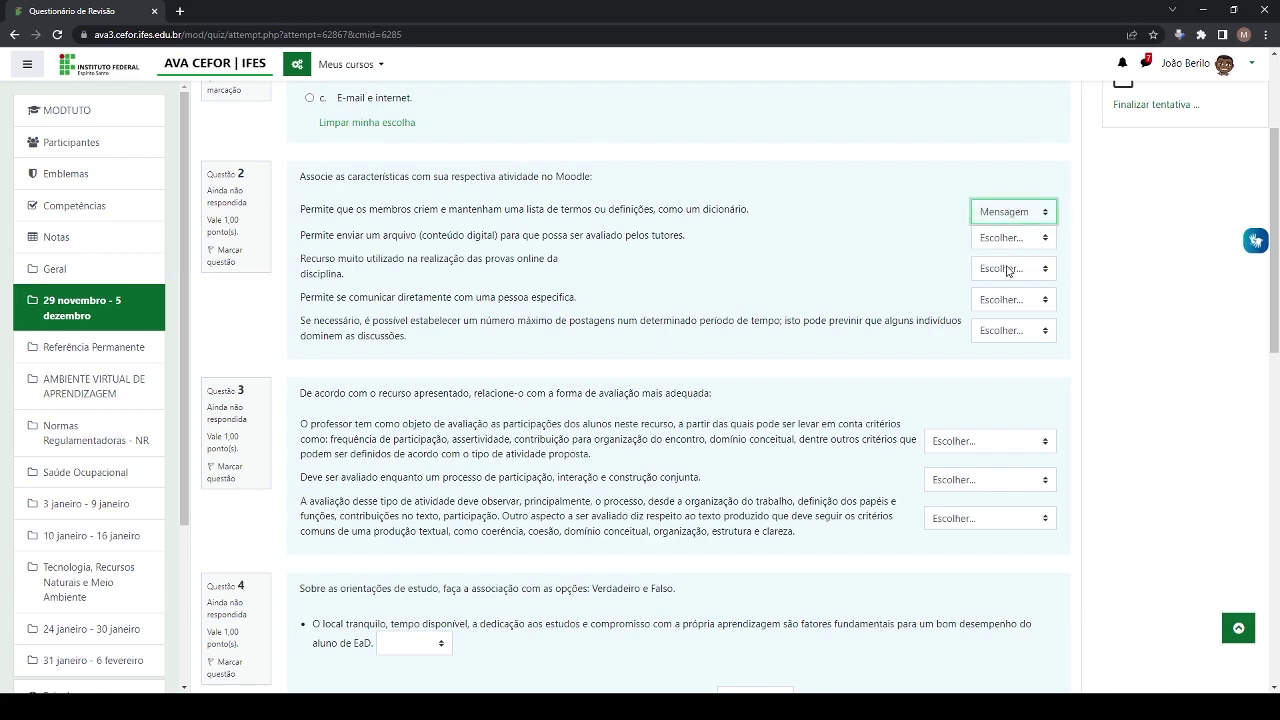
{"action": "left_click", "coordinate": [886, 236]}
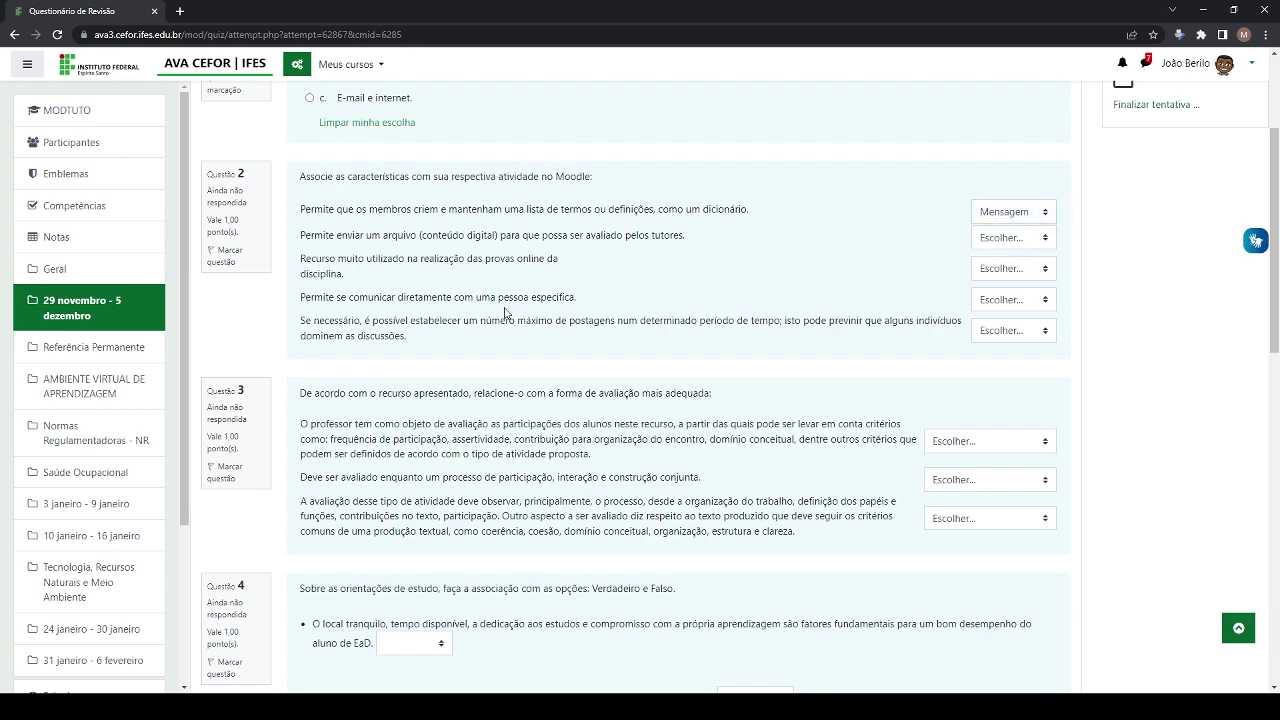
- Answer question 5 with option b, "Prova presencial é uma modalidade de comunicação assíncrona"
{"action": "scroll", "coordinate": [508, 313], "scroll_direction": "down", "scroll_amount": 3}
{"action": "scroll", "coordinate": [460, 300], "scroll_direction": "down", "scroll_amount": 3}
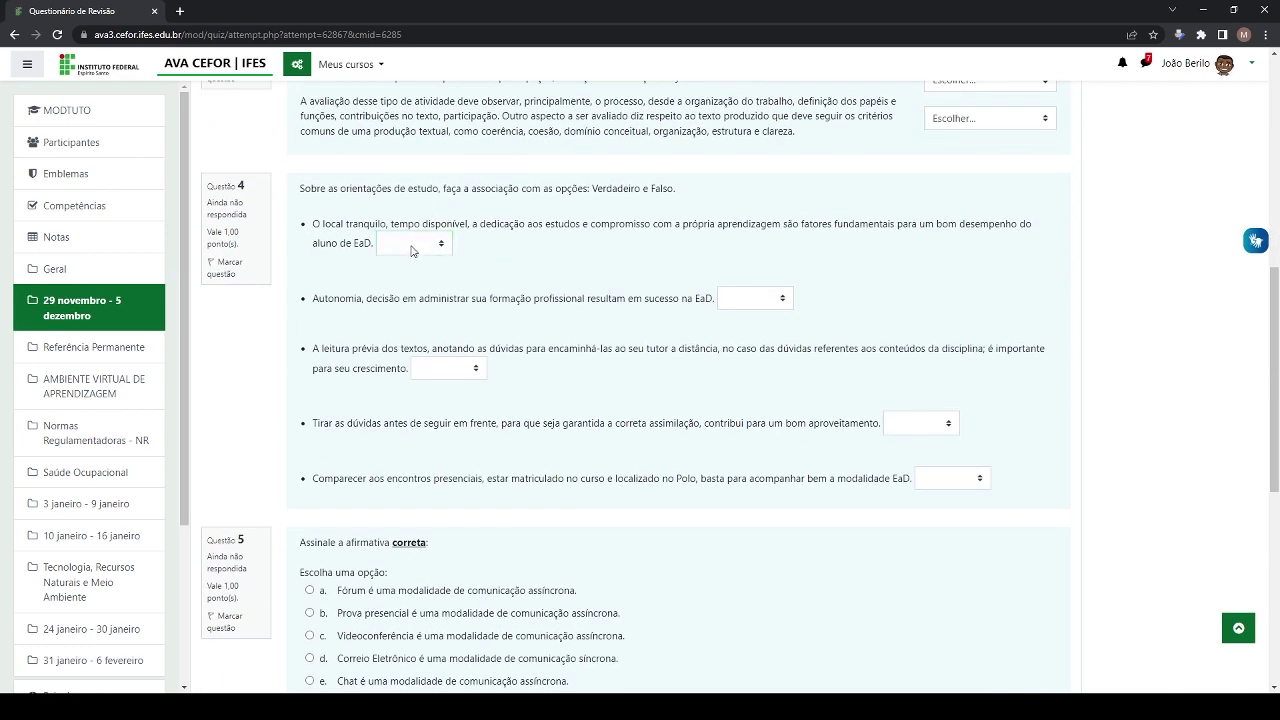
{"action": "scroll", "coordinate": [542, 480], "scroll_direction": "down", "scroll_amount": 2}
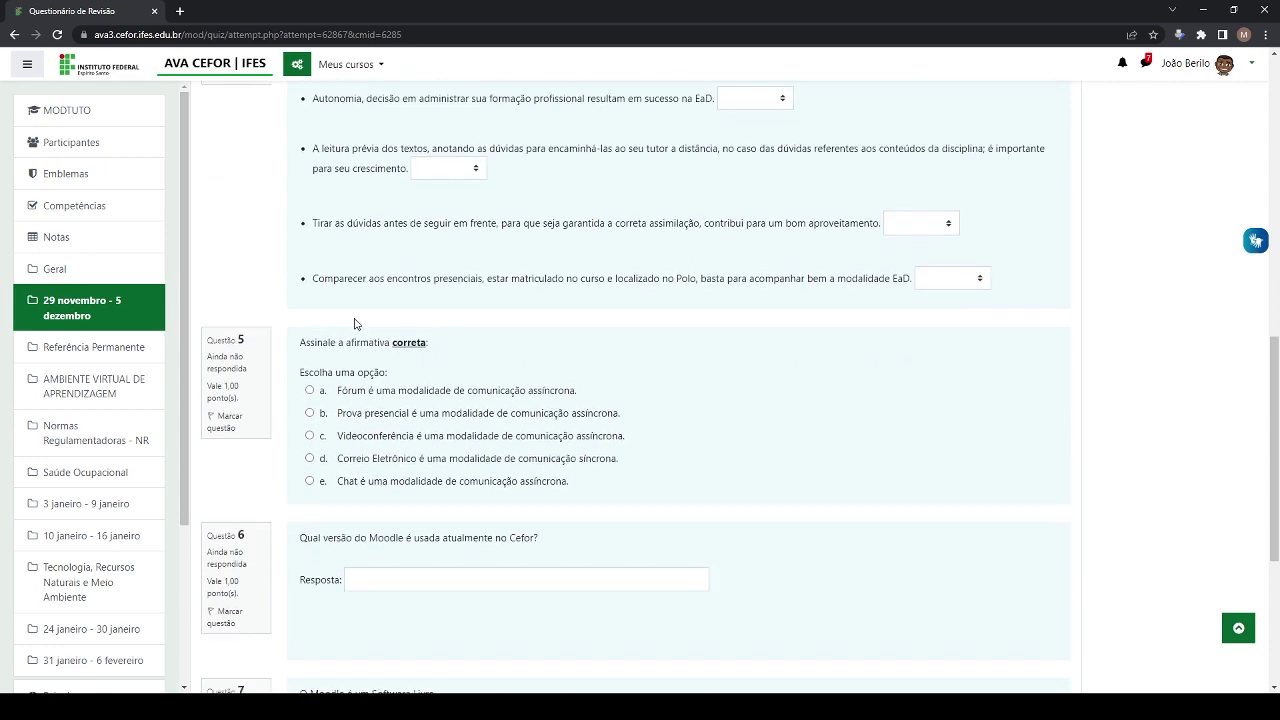
{"action": "left_click", "coordinate": [311, 413]}
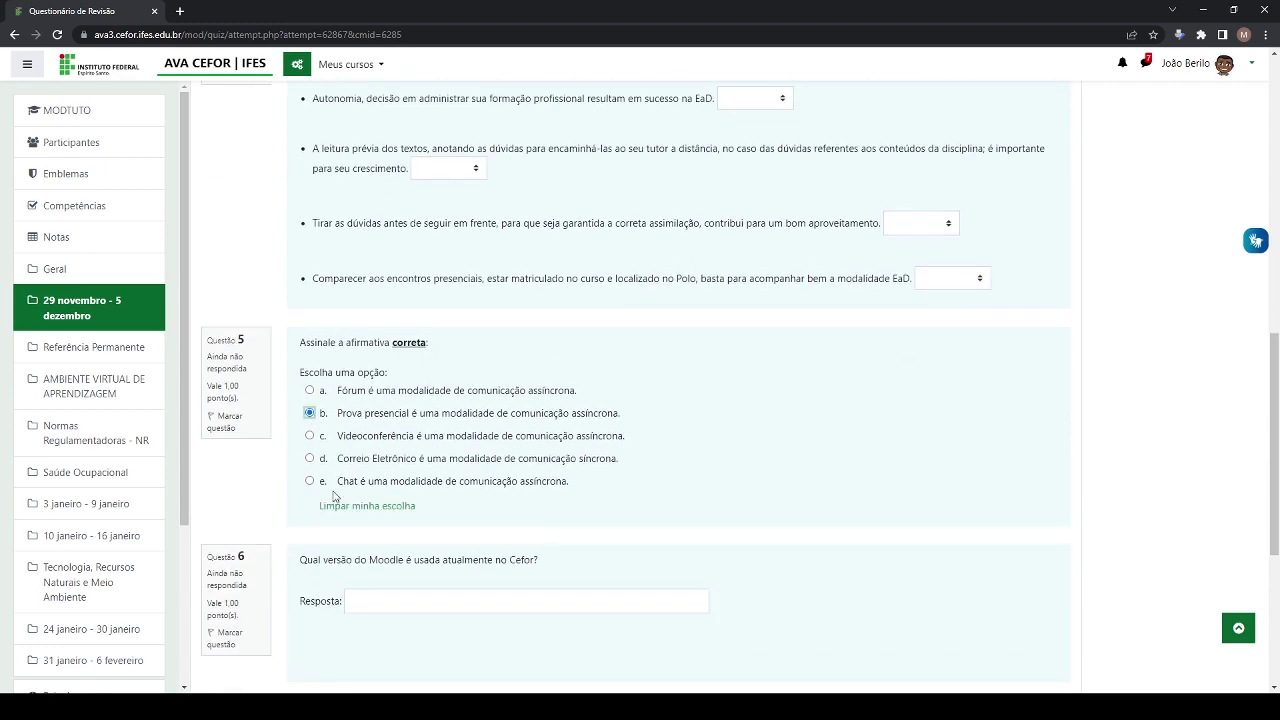
- Leave the question 6 answer blank and answer question 7, about Moodle being free software, with "Verdadeiro"
{"action": "scroll", "coordinate": [335, 497], "scroll_direction": "down", "scroll_amount": 3}
{"action": "left_click", "coordinate": [346, 334]}
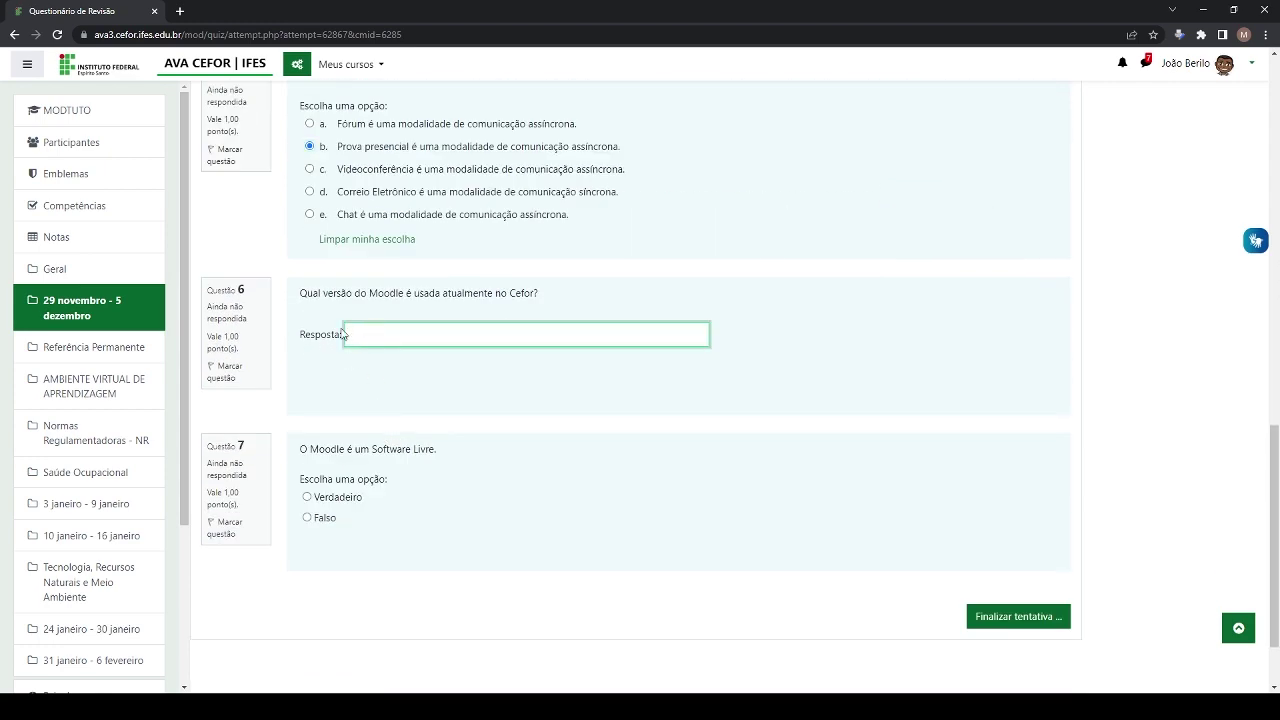
{"action": "left_click", "coordinate": [318, 498]}
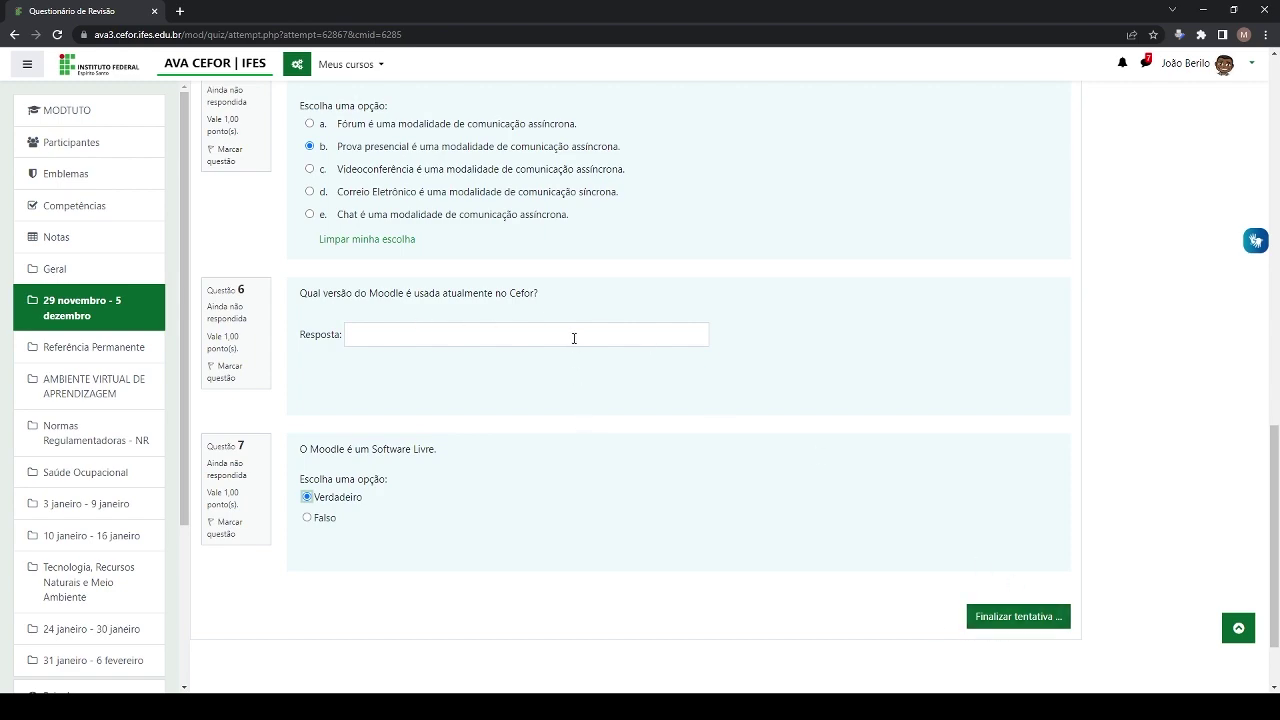
- Look back over the answered questions and finish the attempt to reach its summary
{"action": "scroll", "coordinate": [575, 395], "scroll_direction": "up", "scroll_amount": 8}
{"action": "scroll", "coordinate": [575, 395], "scroll_direction": "down", "scroll_amount": 8}
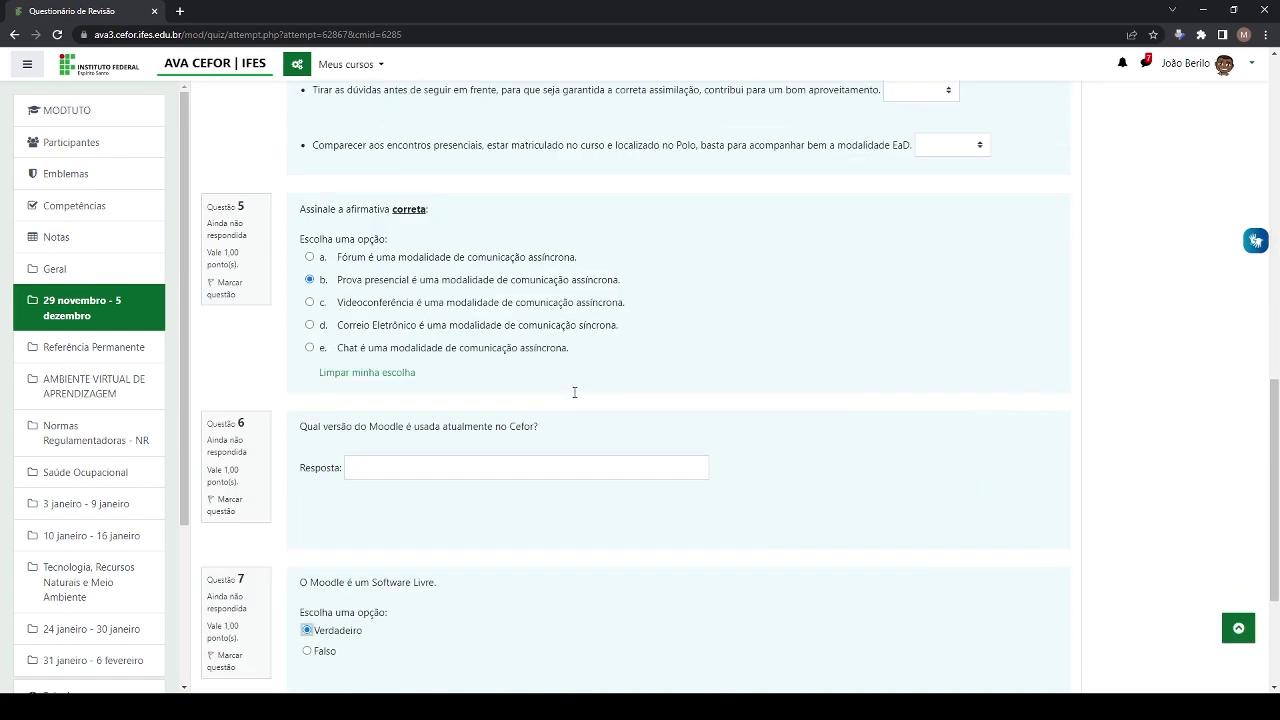
{"action": "left_click", "coordinate": [1021, 522]}
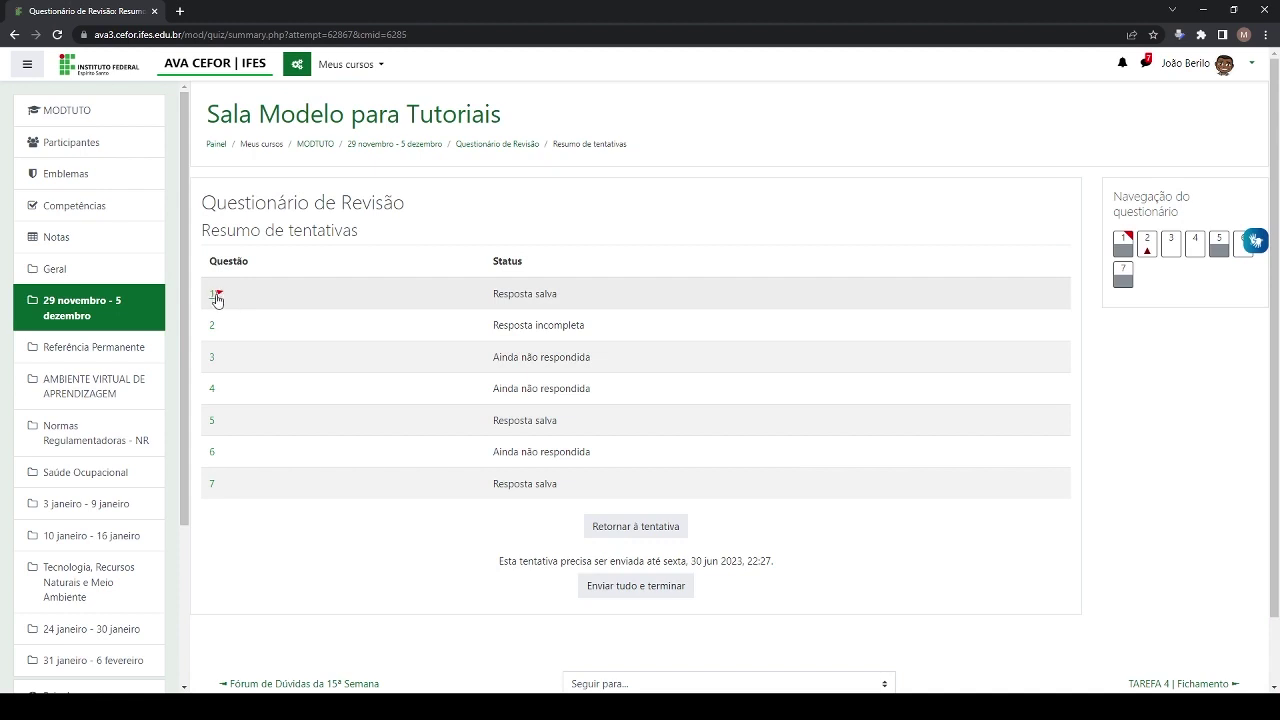
- Examine the attempt summary for each question's answer status and the submission deadline
{"action": "scroll", "coordinate": [282, 293], "scroll_direction": "down", "scroll_amount": 2}
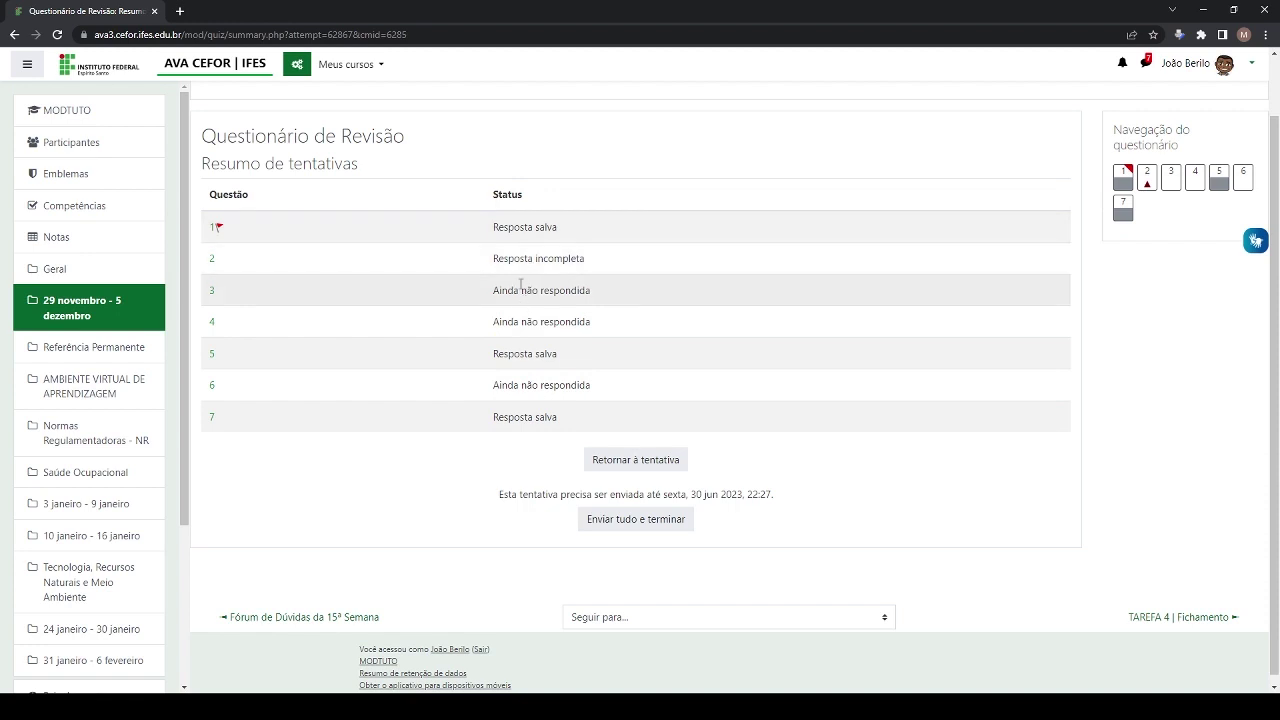
{"action": "left_click_drag", "start_coordinate": [520, 258], "coordinate": [540, 375]}
{"action": "left_click", "coordinate": [540, 375]}
{"action": "left_click_drag", "start_coordinate": [499, 494], "coordinate": [523, 494]}
{"action": "left_click", "coordinate": [525, 494]}
{"action": "left_click", "coordinate": [594, 494]}
{"action": "left_click_drag", "start_coordinate": [692, 494], "coordinate": [744, 494]}
{"action": "left_click", "coordinate": [744, 494]}
{"action": "left_click_drag", "start_coordinate": [775, 494], "coordinate": [643, 494]}
{"action": "left_click", "coordinate": [609, 494]}
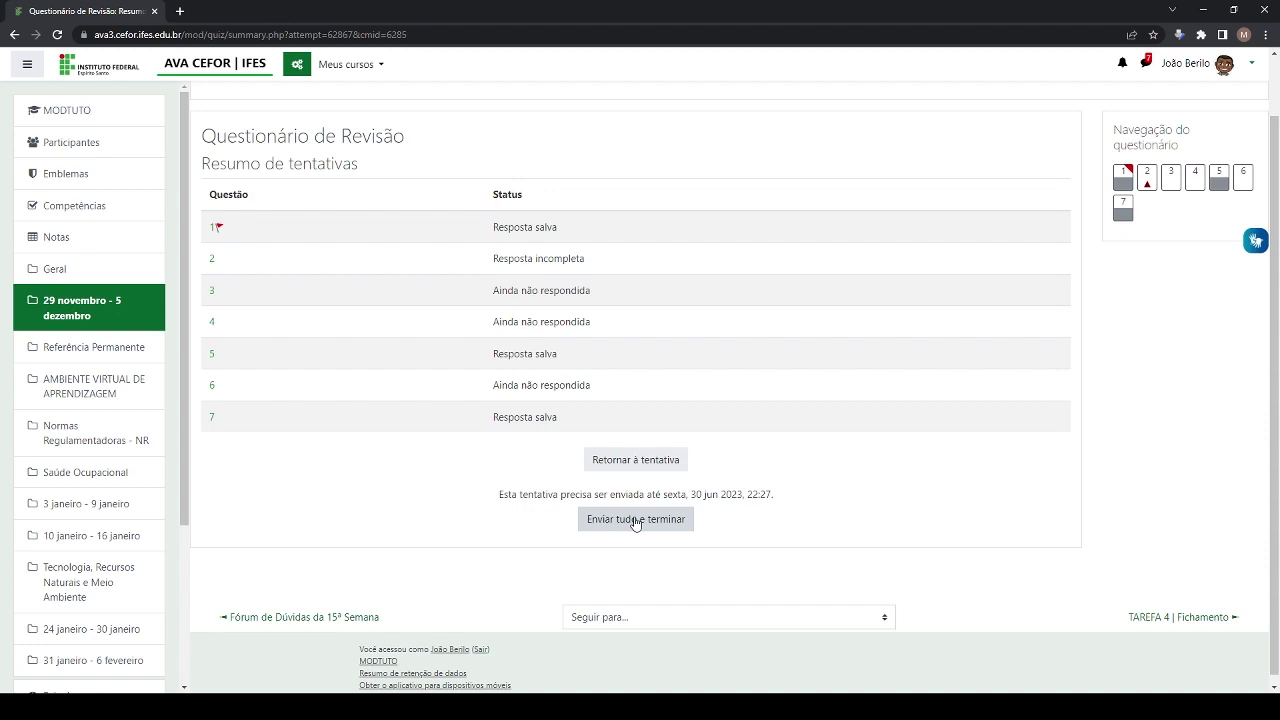
- Submit all answers, finish the quiz attempt and confirm the submission
{"action": "left_click", "coordinate": [635, 521]}
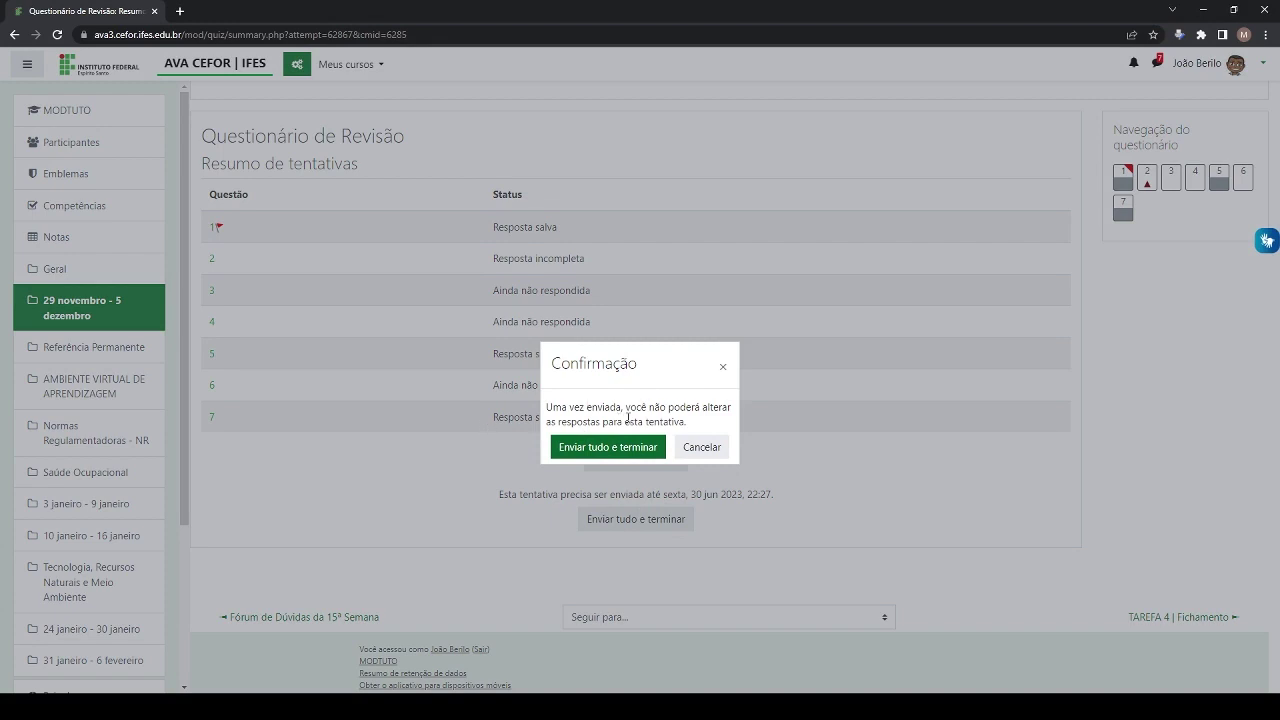
{"action": "left_click", "coordinate": [592, 448]}
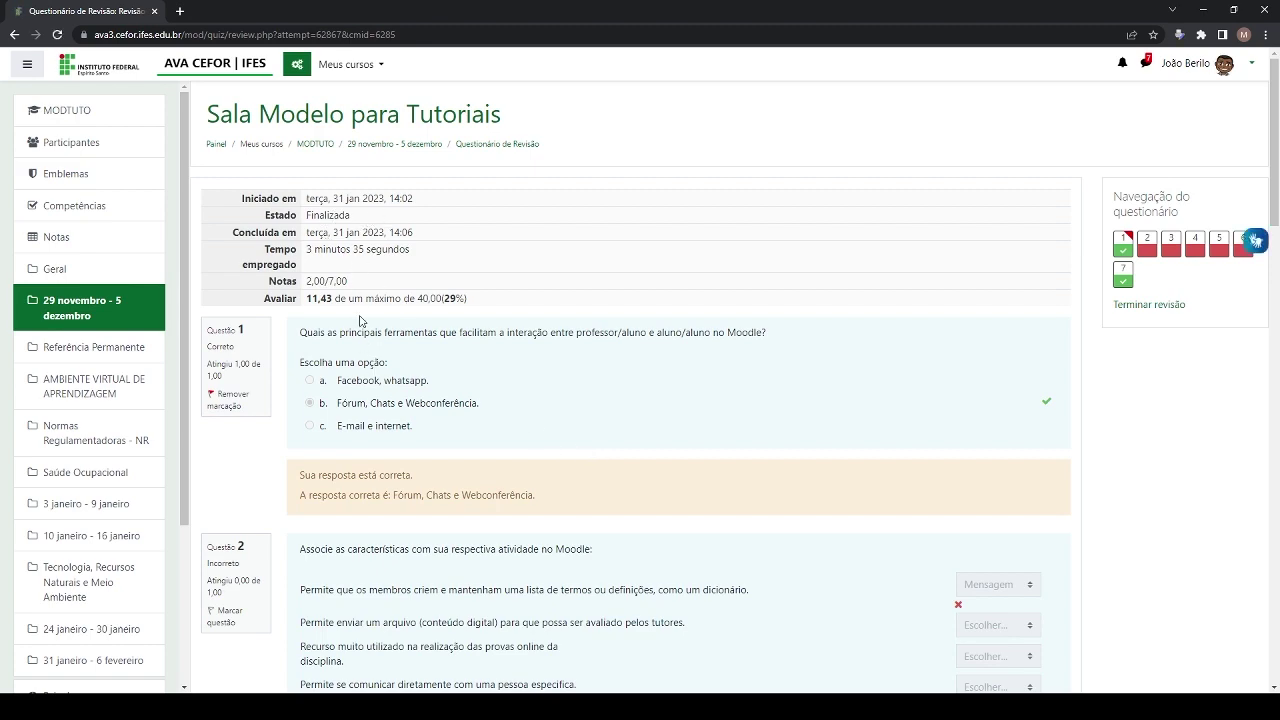
- Review the graded attempt from question 1 to question 7, reading the feedback and correct answers
{"action": "scroll", "coordinate": [367, 318], "scroll_direction": "down", "scroll_amount": 1}
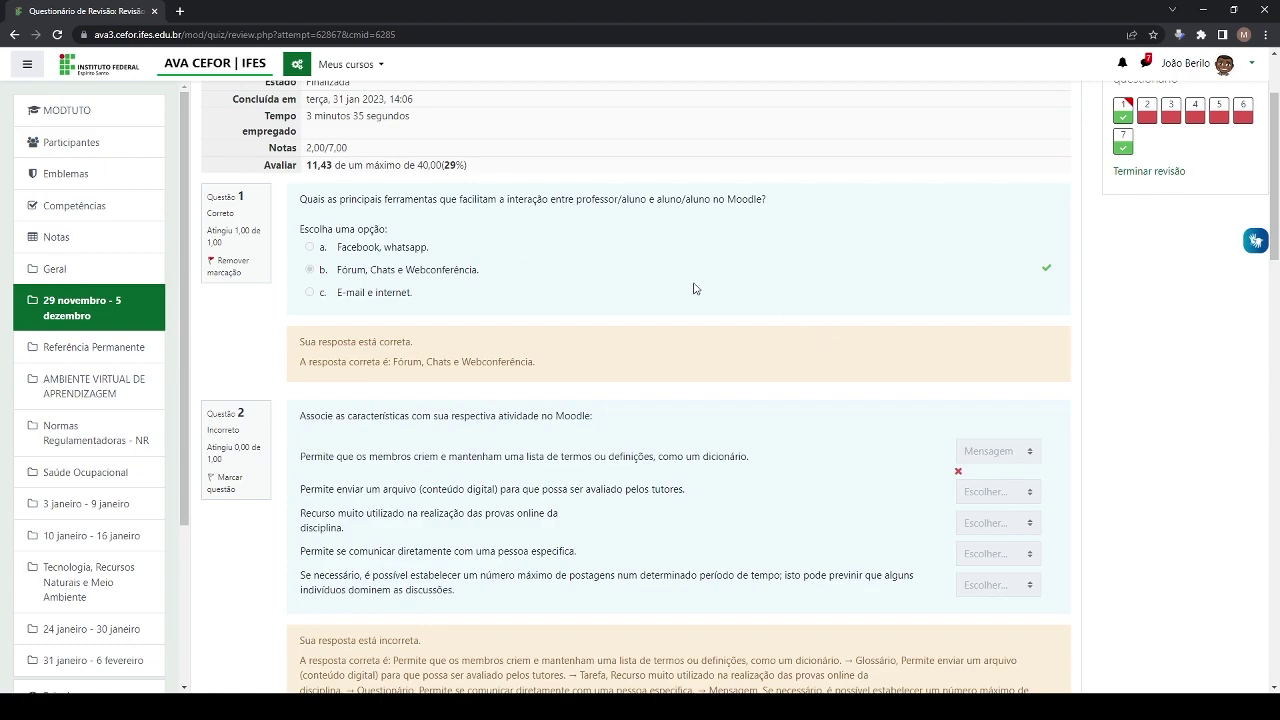
{"action": "scroll", "coordinate": [694, 288], "scroll_direction": "down", "scroll_amount": 3}
{"action": "left_click_drag", "start_coordinate": [308, 378], "coordinate": [400, 428]}
{"action": "left_click", "coordinate": [441, 425]}
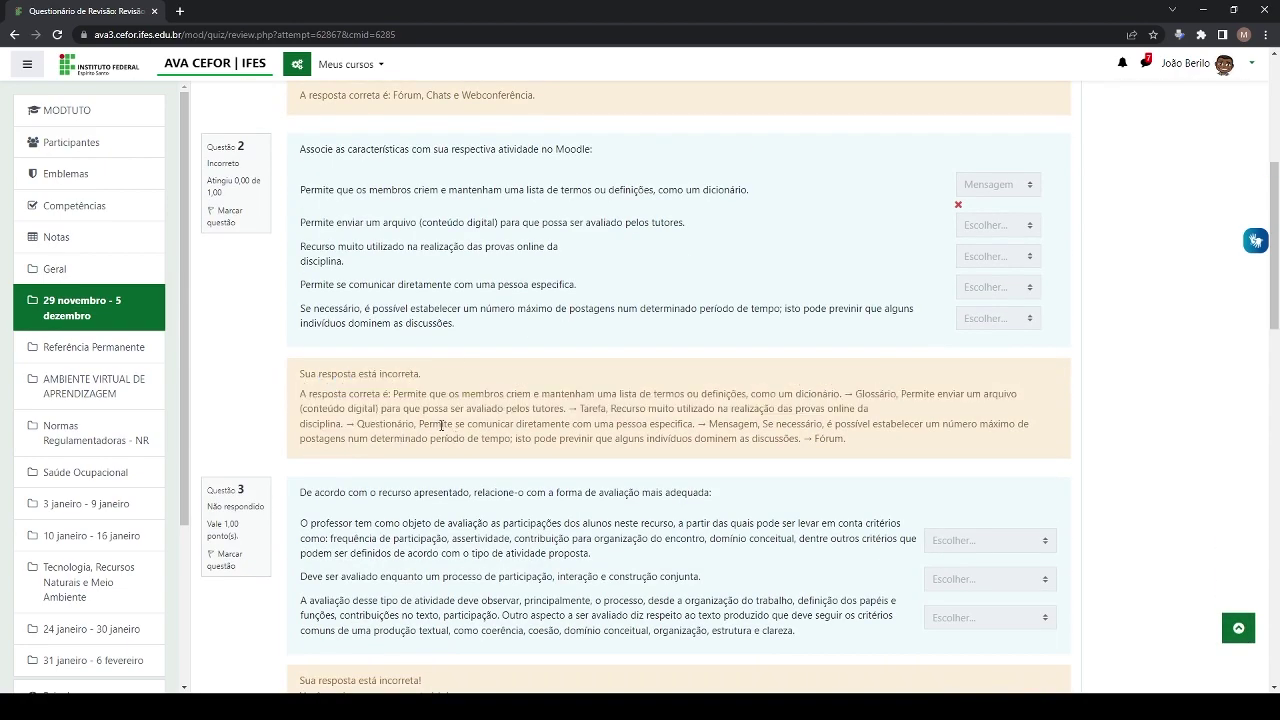
{"action": "scroll", "coordinate": [543, 418], "scroll_direction": "down", "scroll_amount": 5}
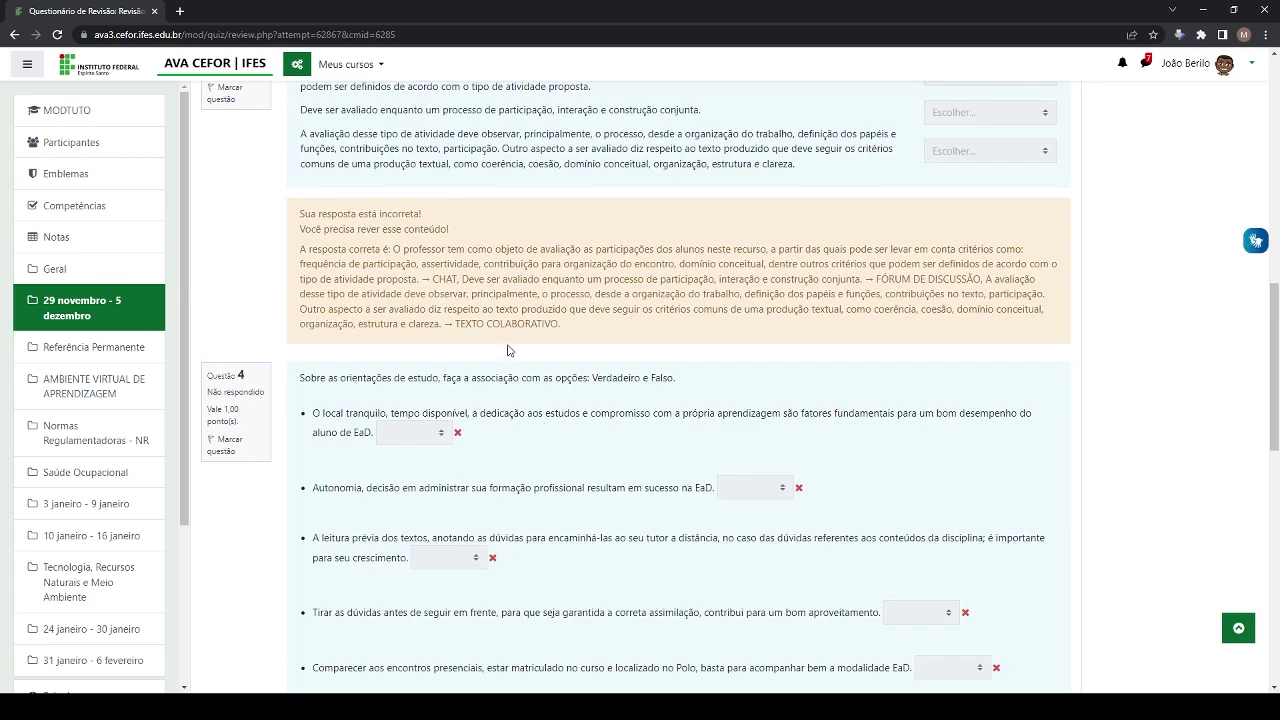
{"action": "scroll", "coordinate": [509, 350], "scroll_direction": "down", "scroll_amount": 4}
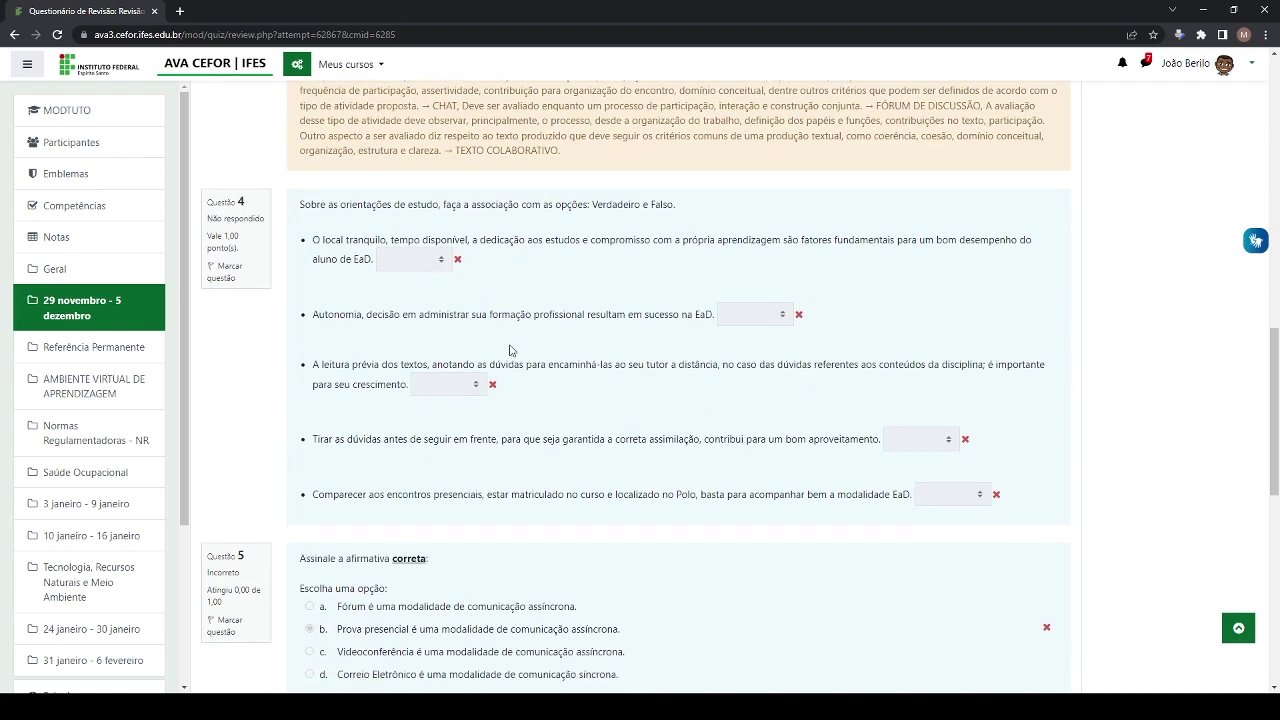
{"action": "scroll", "coordinate": [570, 305], "scroll_direction": "down", "scroll_amount": 5}
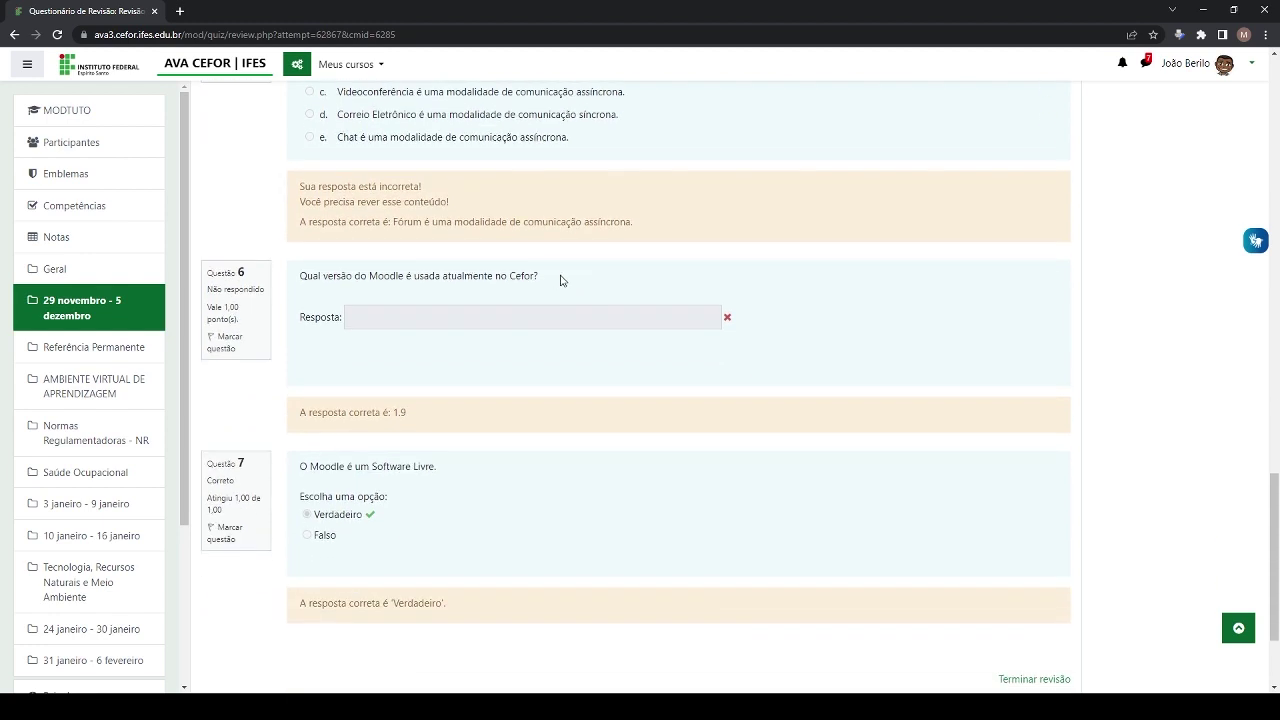
{"action": "scroll", "coordinate": [561, 280], "scroll_direction": "down", "scroll_amount": 2}
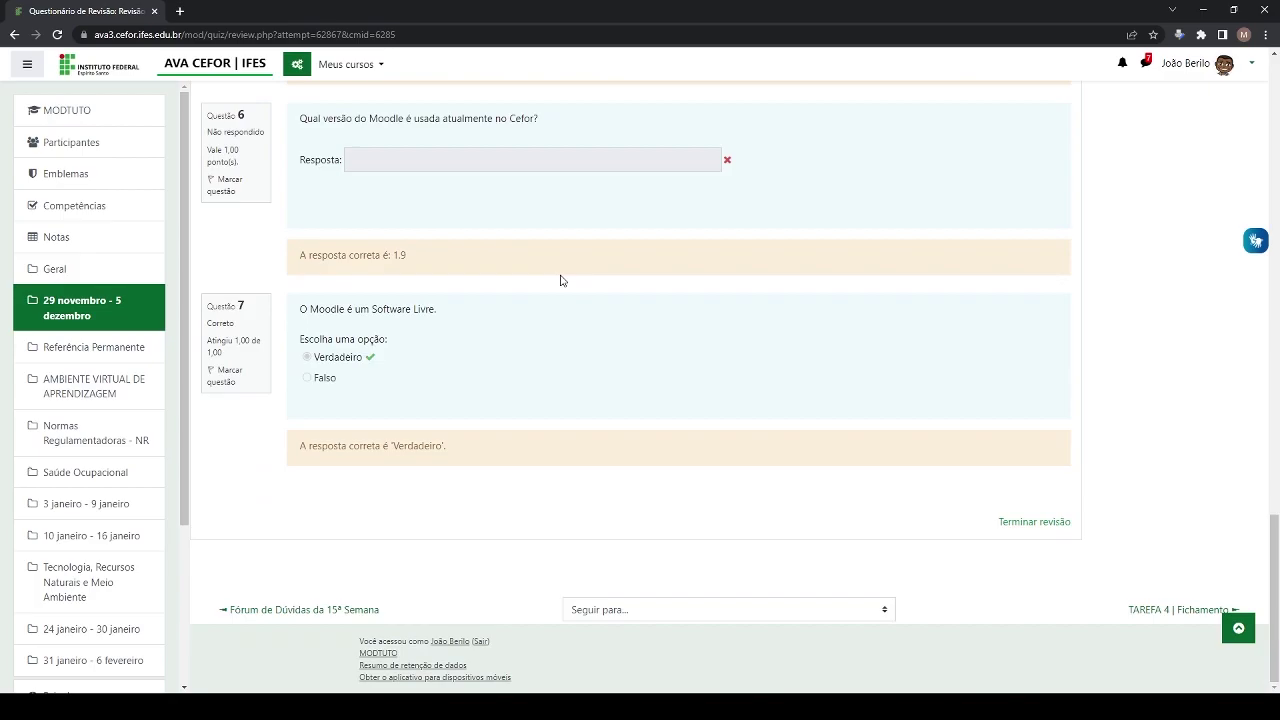